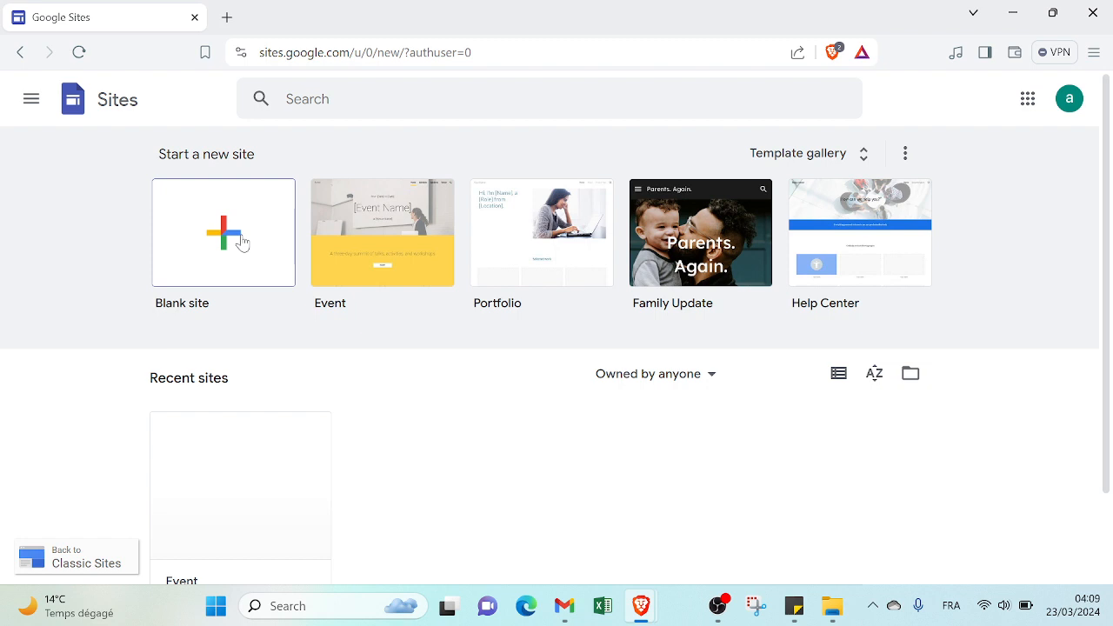
{"action": "left_click", "coordinate": [242, 242]}
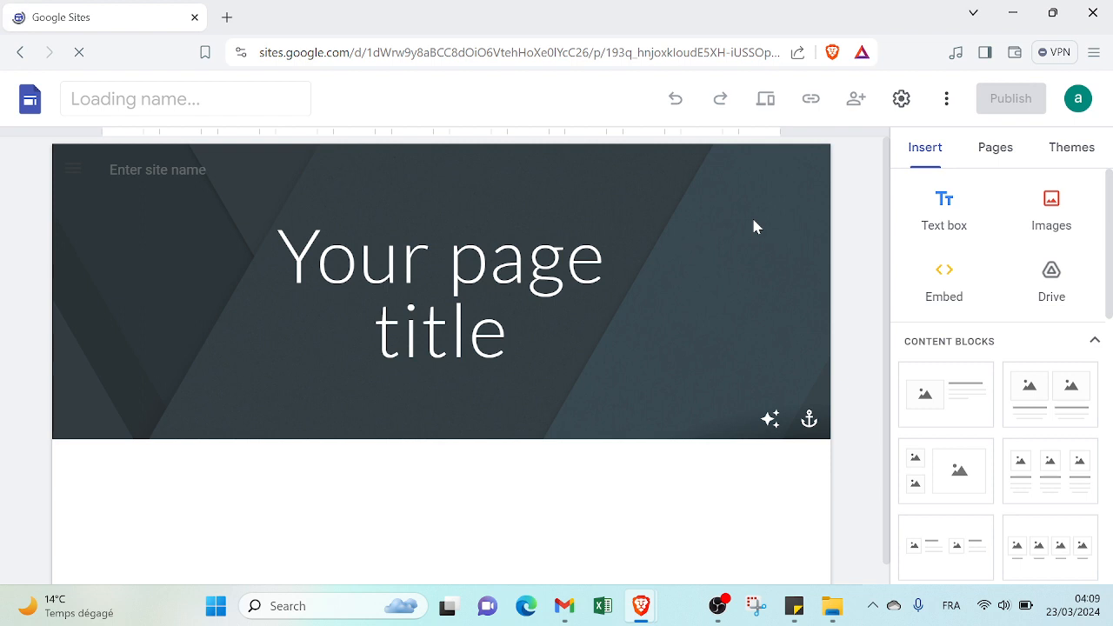
{"action": "left_click", "coordinate": [658, 259]}
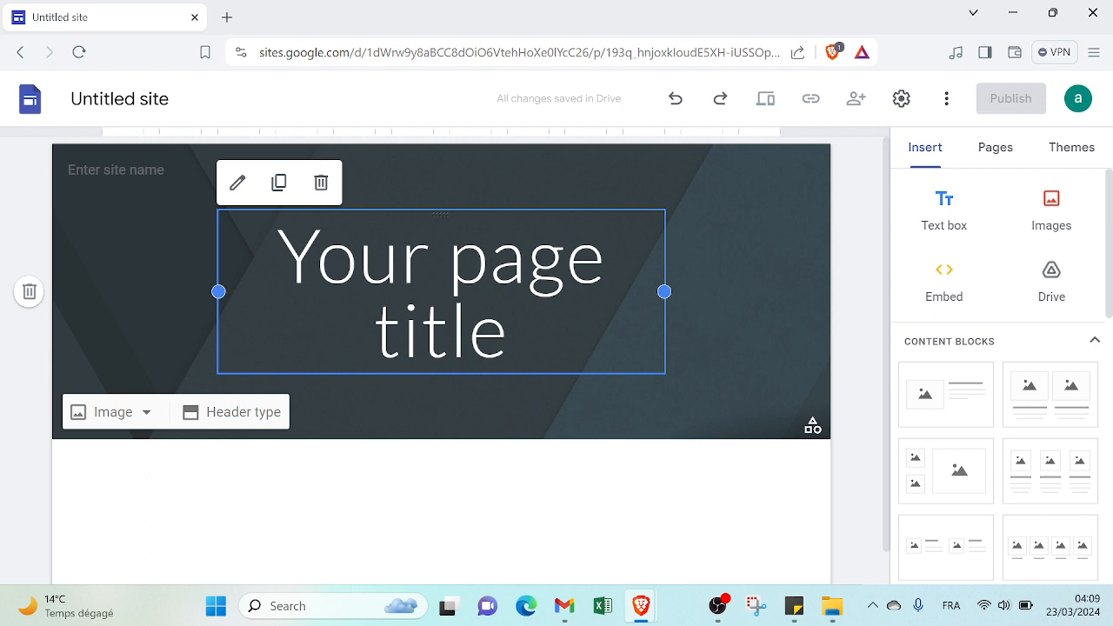
{"action": "left_click", "coordinate": [24, 53]}
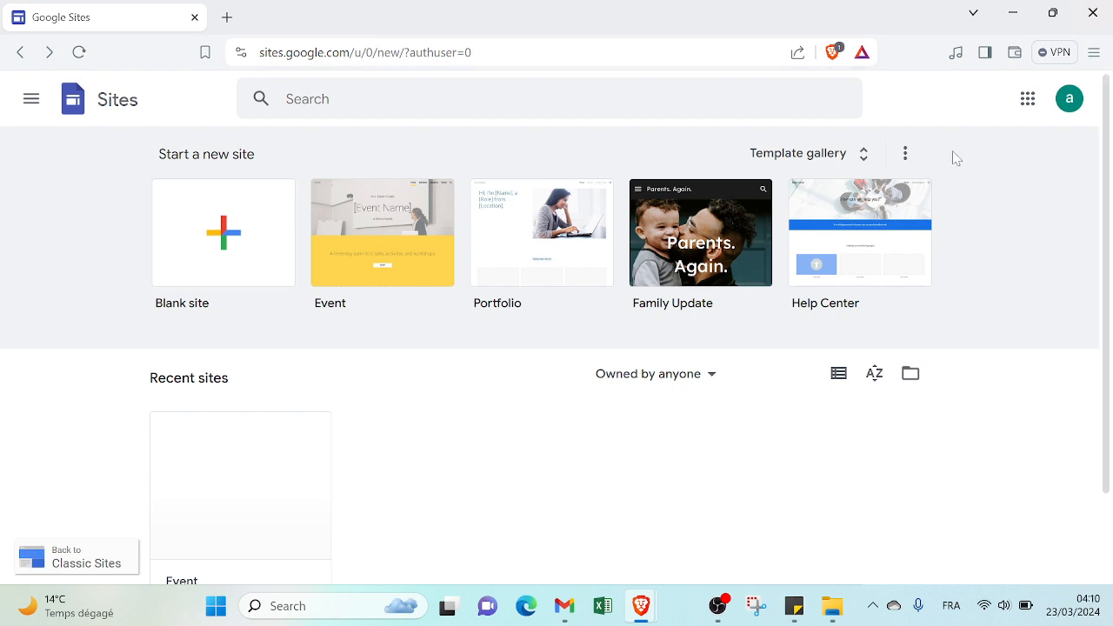
Step: Create a new site from the Help Center template in the template gallery
{"action": "left_click", "coordinate": [862, 166]}
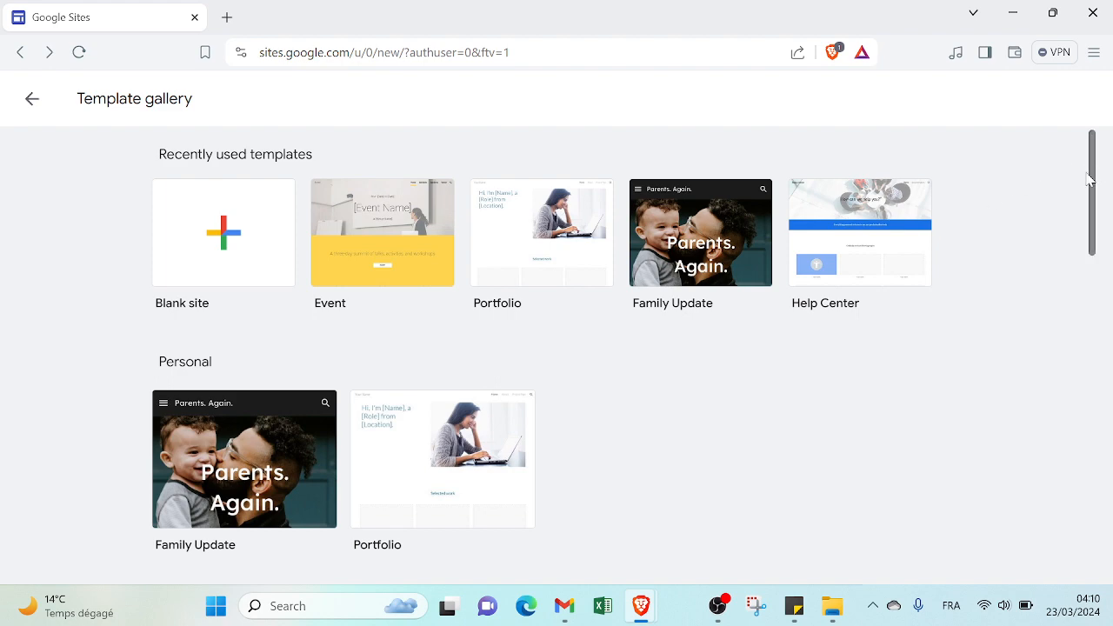
{"action": "left_click_drag", "start_coordinate": [1091, 178], "coordinate": [1103, 83]}
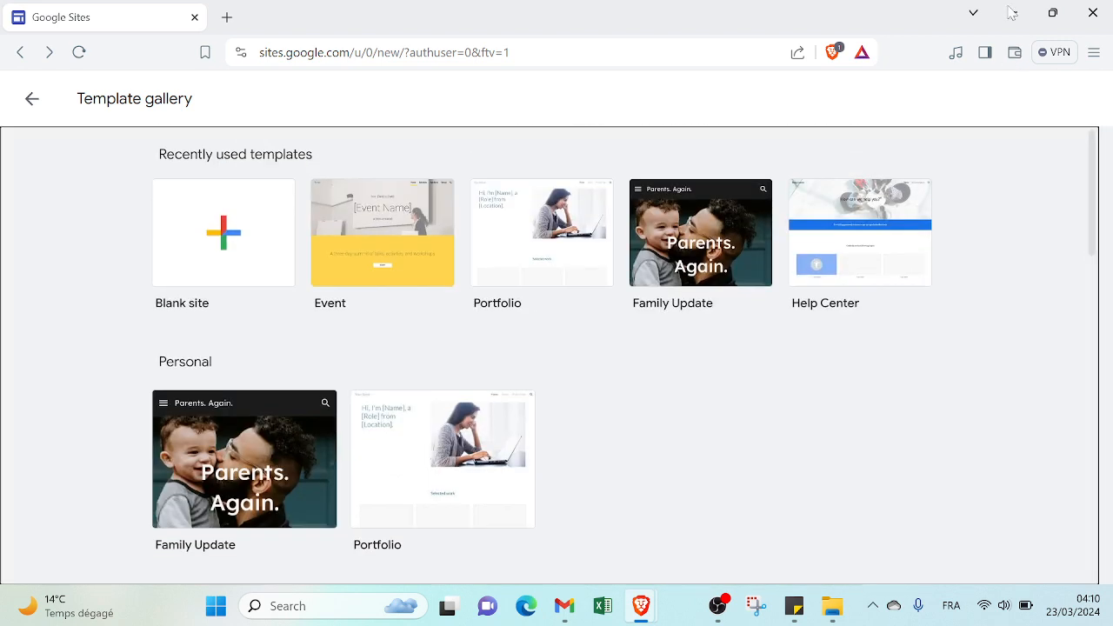
{"action": "left_click", "coordinate": [879, 223]}
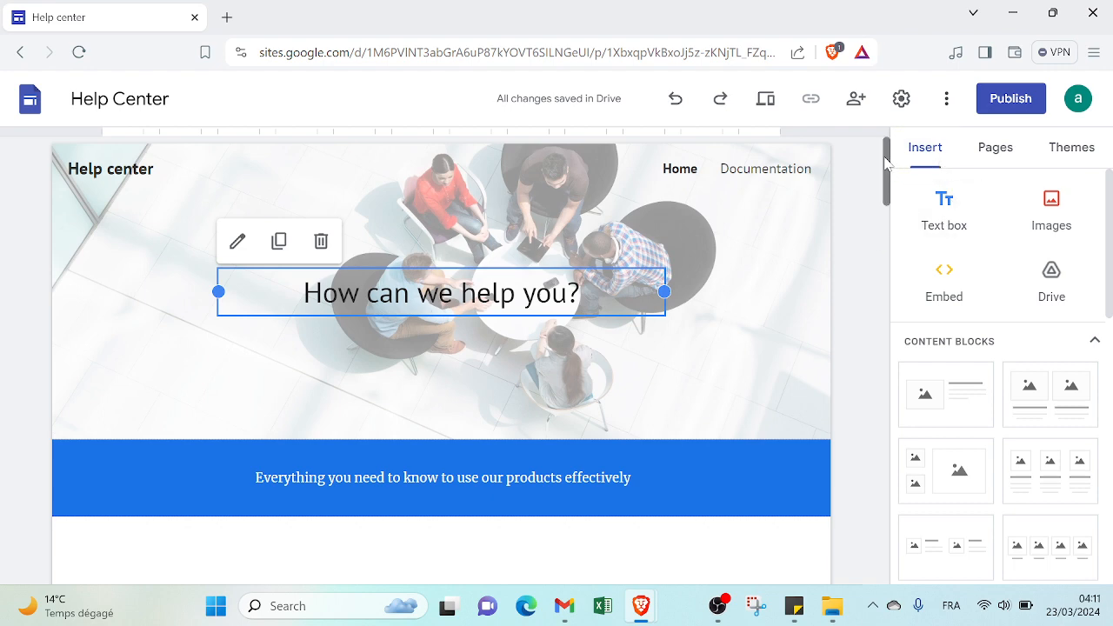
Step: Insert the content block with two small stacked placeholders beside one large placeholder directly below the Section 1 text on the home page
{"action": "left_click_drag", "start_coordinate": [887, 169], "coordinate": [931, 252]}
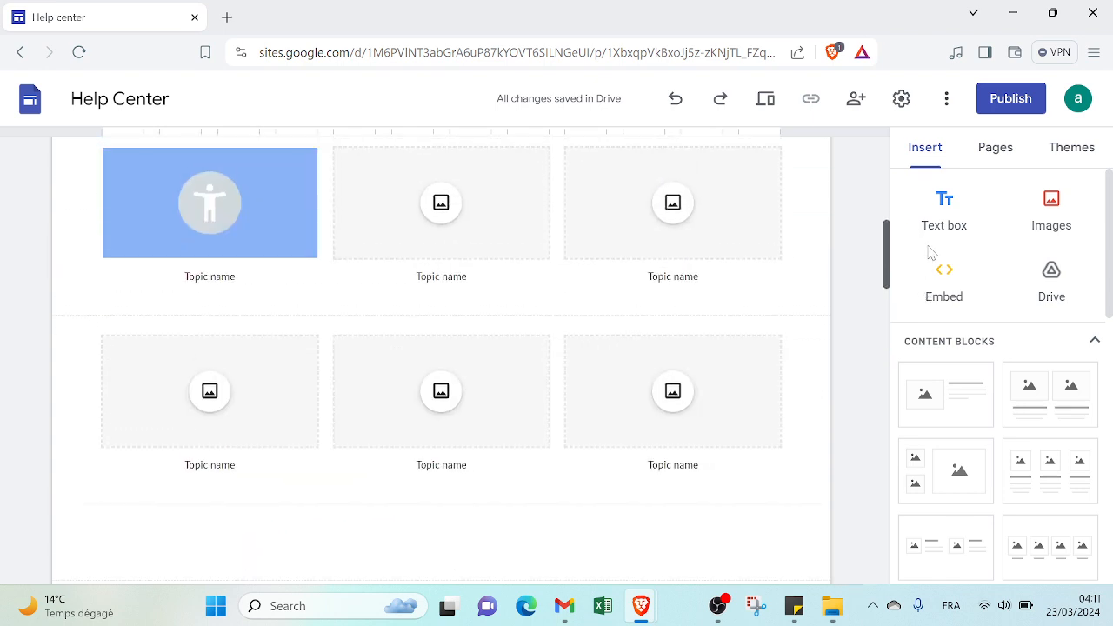
{"action": "left_click_drag", "start_coordinate": [929, 248], "coordinate": [865, 163]}
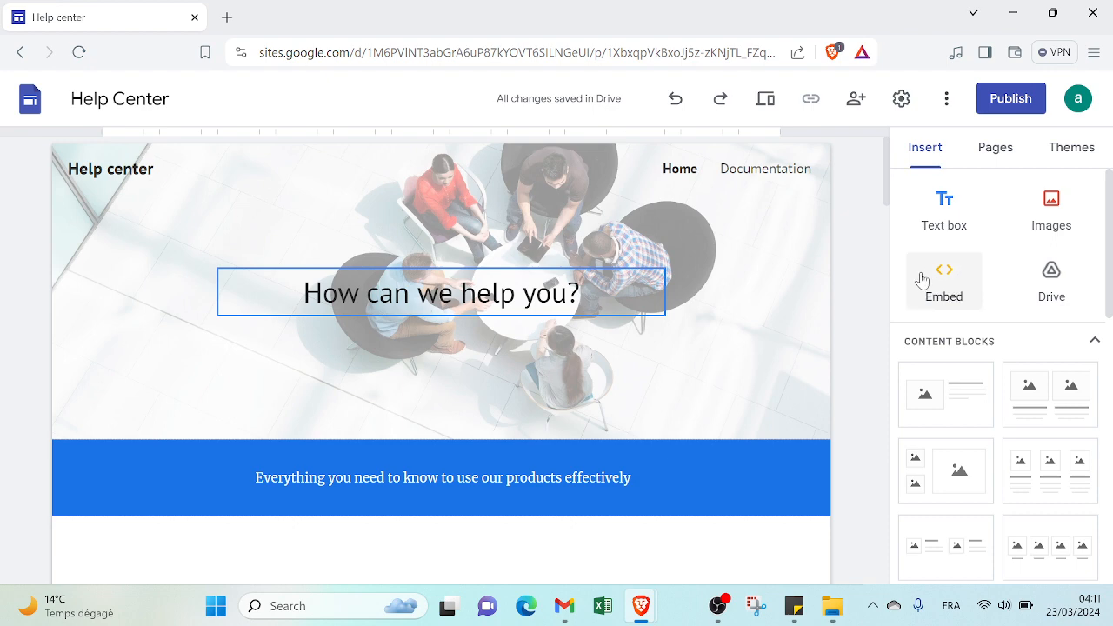
{"action": "left_click_drag", "start_coordinate": [889, 206], "coordinate": [905, 407]}
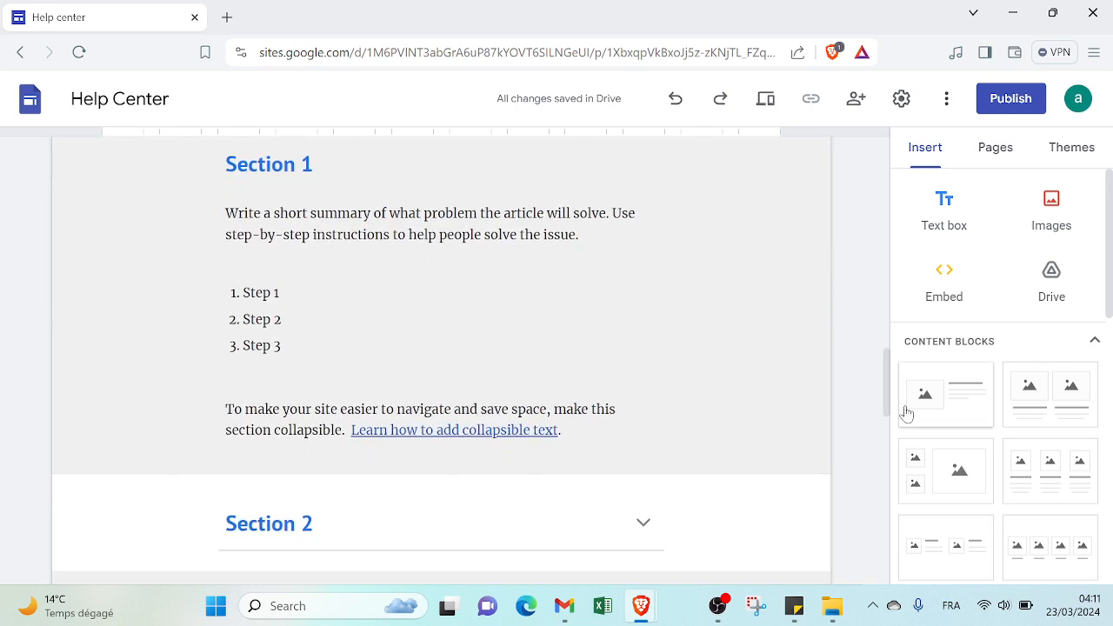
{"action": "left_click", "coordinate": [636, 292]}
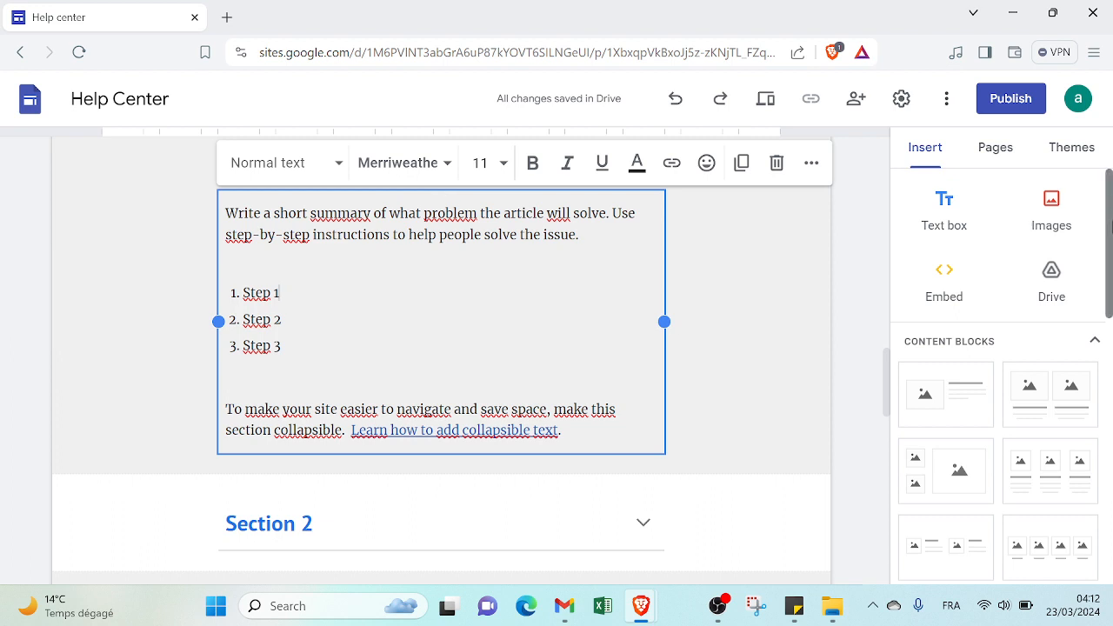
{"action": "left_click_drag", "start_coordinate": [1109, 226], "coordinate": [1108, 254]}
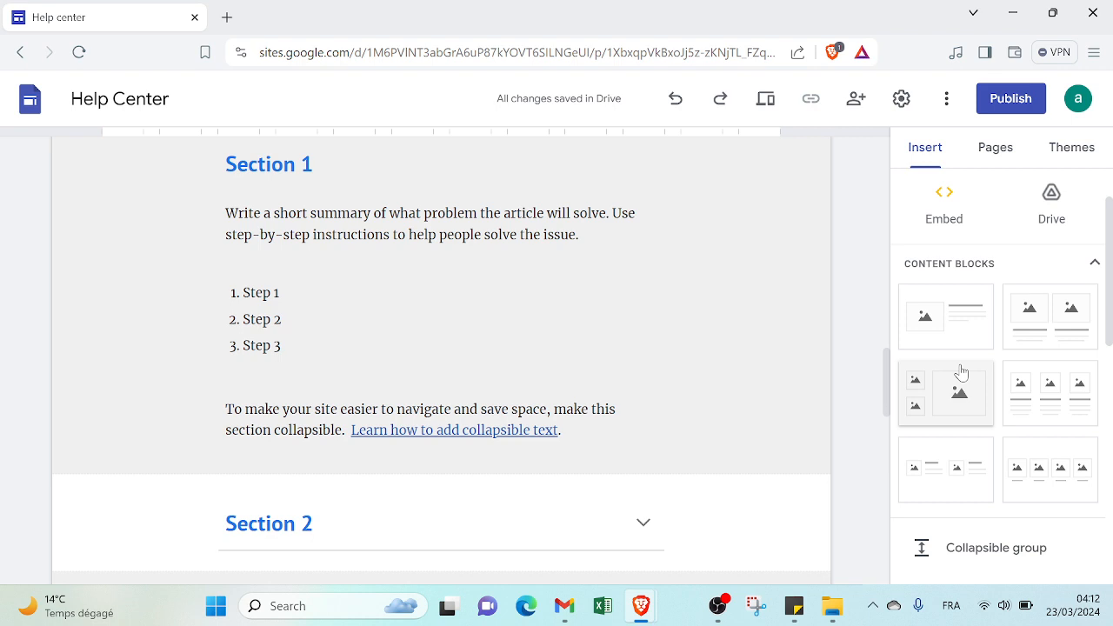
{"action": "left_click", "coordinate": [489, 440]}
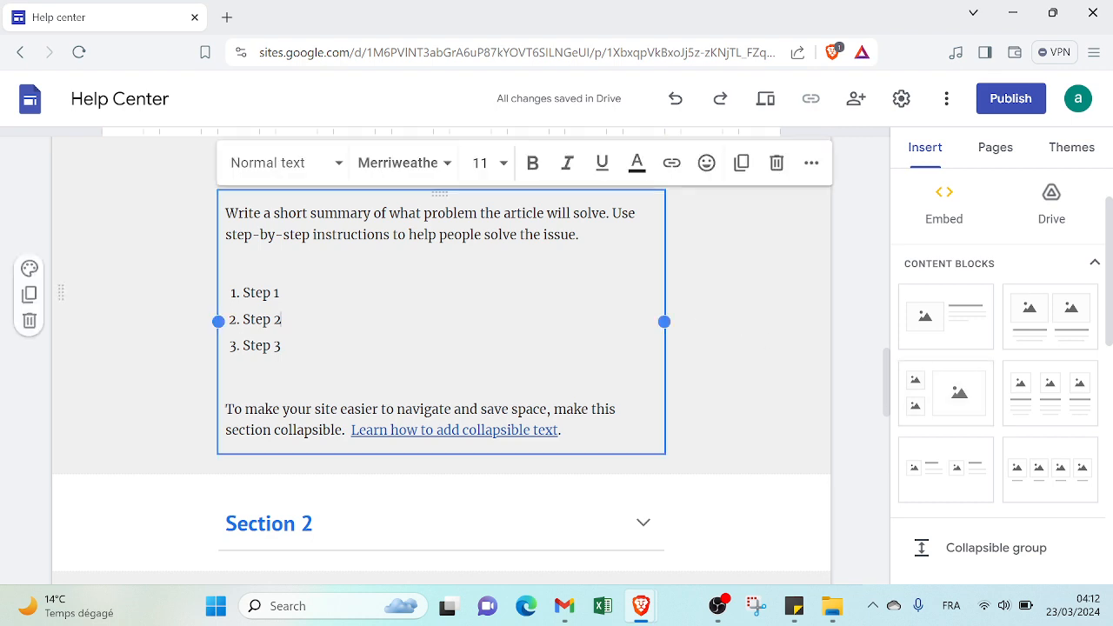
{"action": "left_click", "coordinate": [487, 485]}
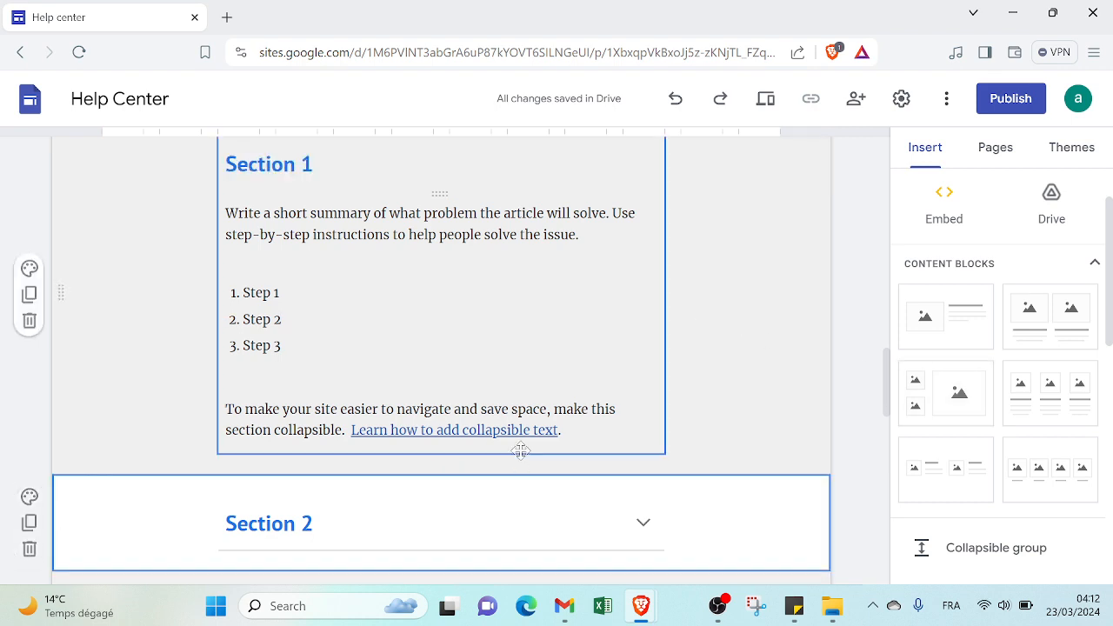
{"action": "left_click", "coordinate": [520, 448]}
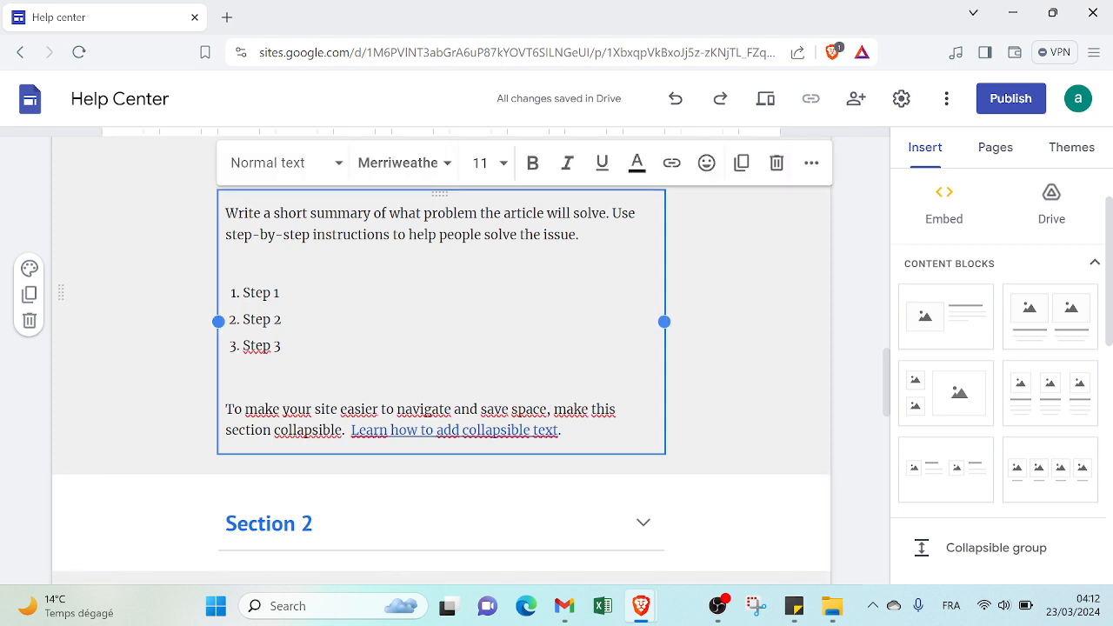
{"action": "left_click", "coordinate": [919, 386]}
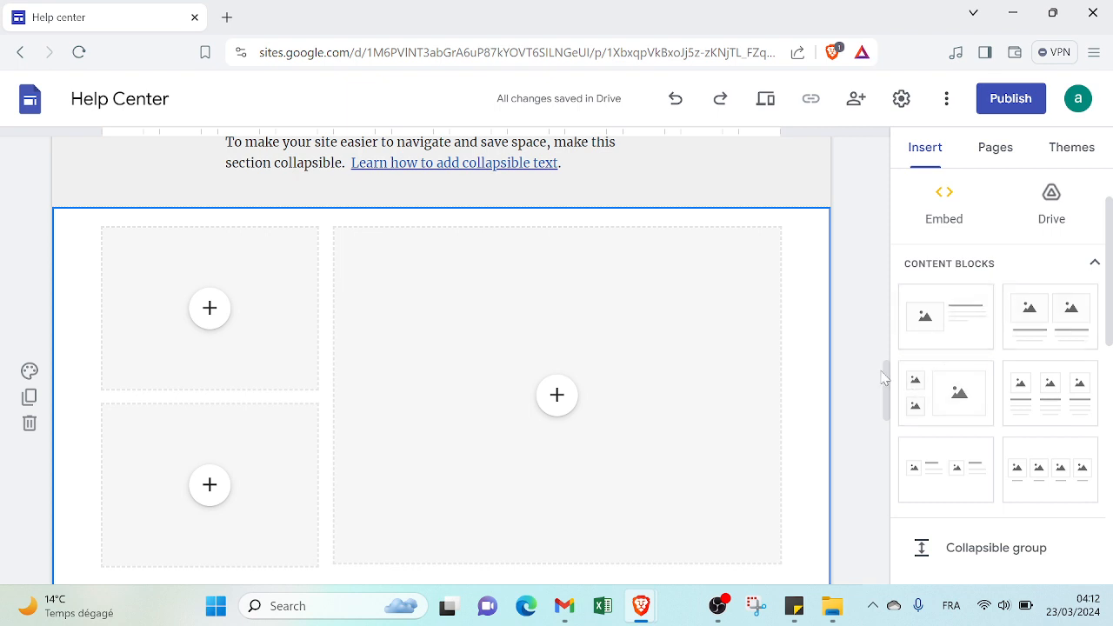
{"action": "scroll", "coordinate": [885, 376], "scroll_direction": "down", "scroll_amount": 1}
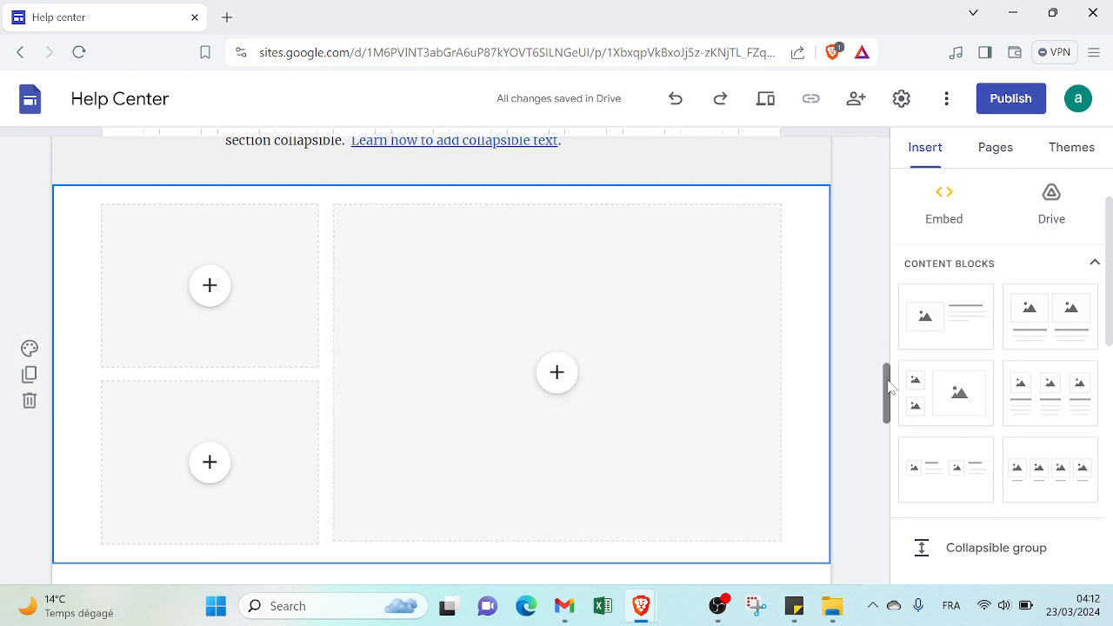
{"action": "left_click_drag", "start_coordinate": [887, 382], "coordinate": [890, 390]}
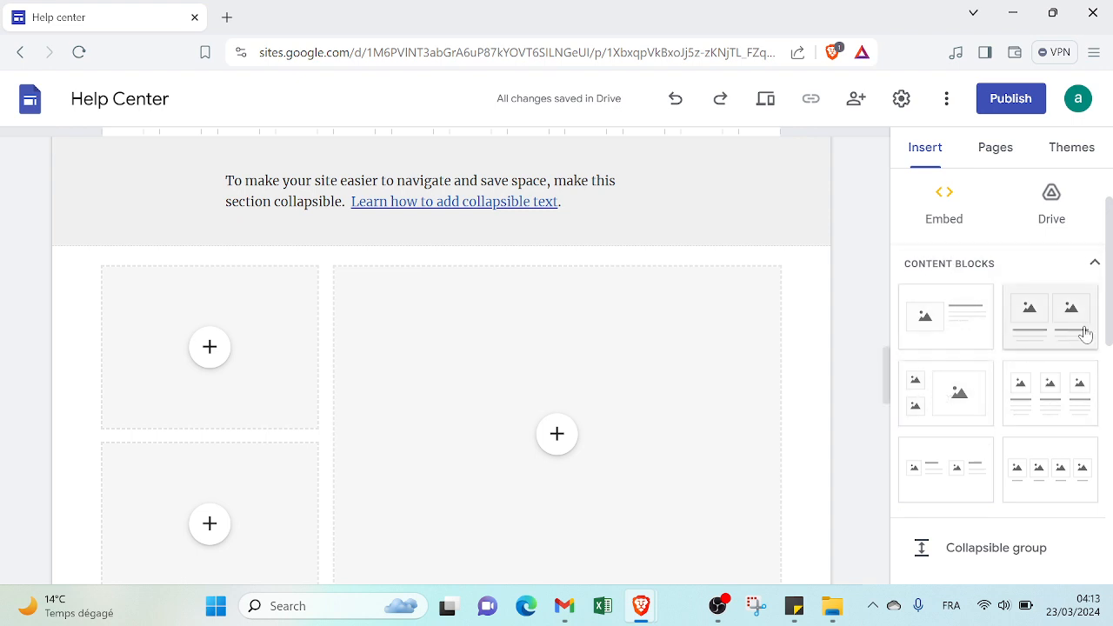
Step: Look through the other elements that can be inserted and the page options available for the Home page
{"action": "left_click_drag", "start_coordinate": [1112, 300], "coordinate": [1107, 482]}
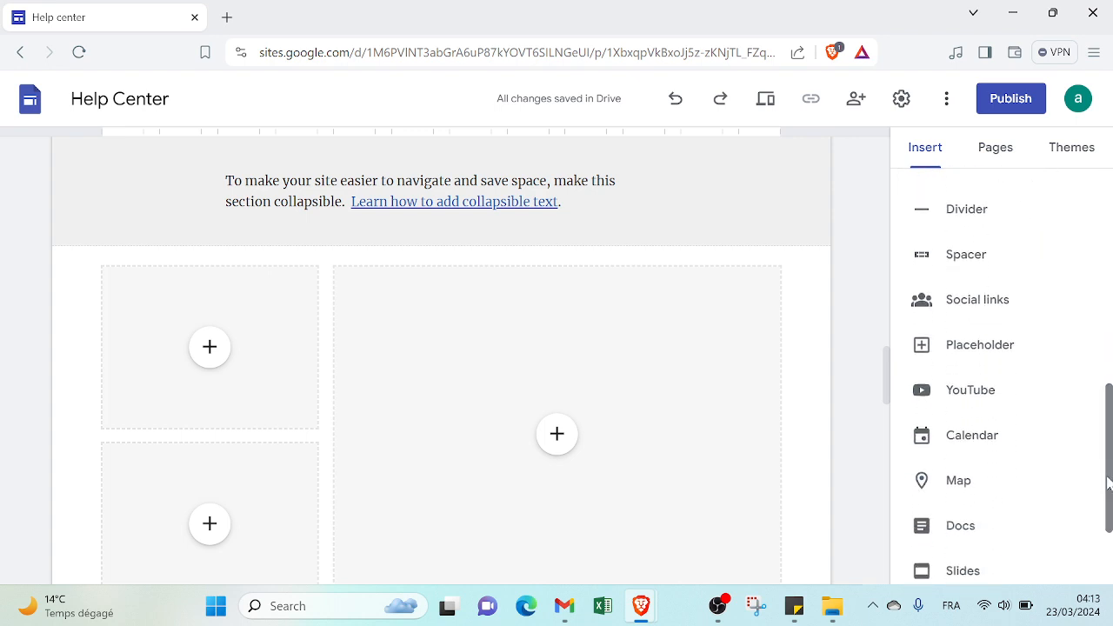
{"action": "scroll", "coordinate": [1021, 293], "scroll_direction": "up", "scroll_amount": 2}
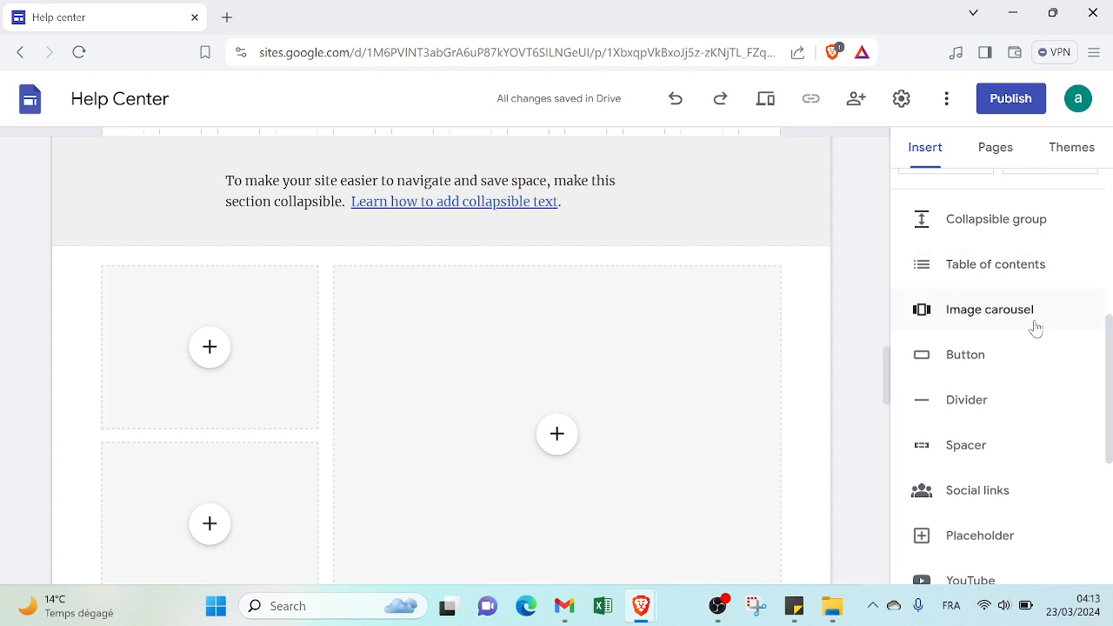
{"action": "left_click_drag", "start_coordinate": [1111, 355], "coordinate": [1111, 463]}
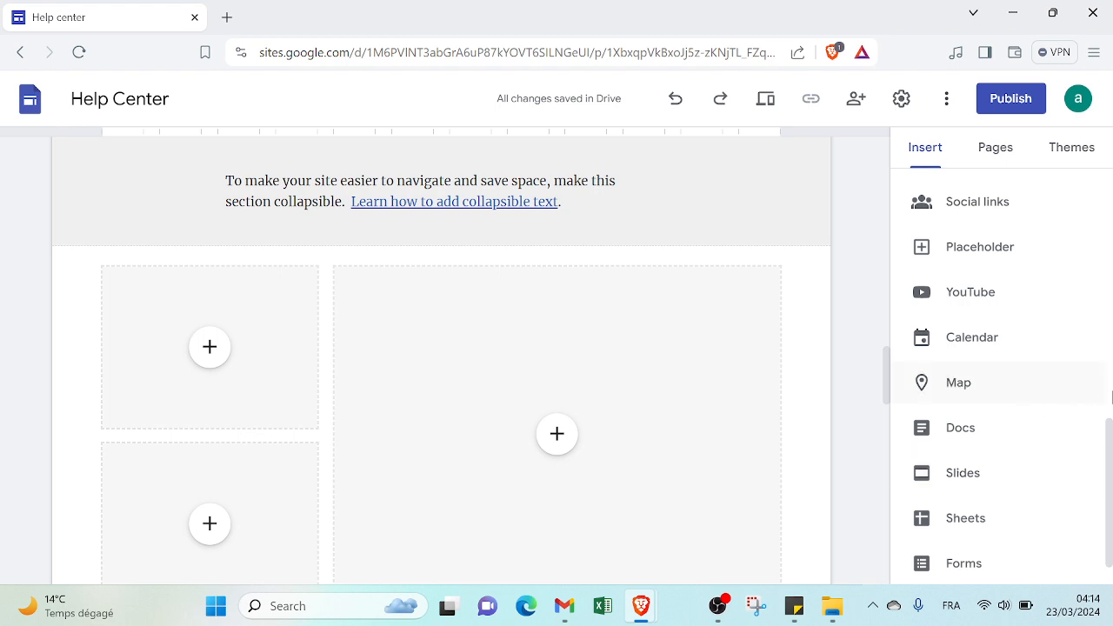
{"action": "left_click_drag", "start_coordinate": [1109, 435], "coordinate": [1111, 156]}
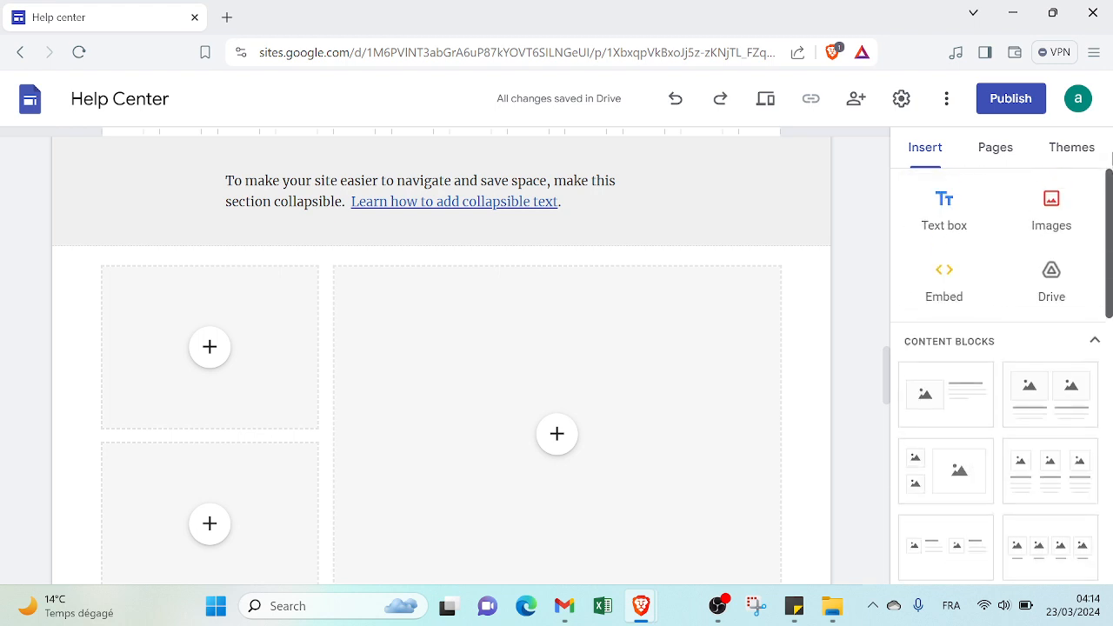
{"action": "left_click", "coordinate": [999, 149]}
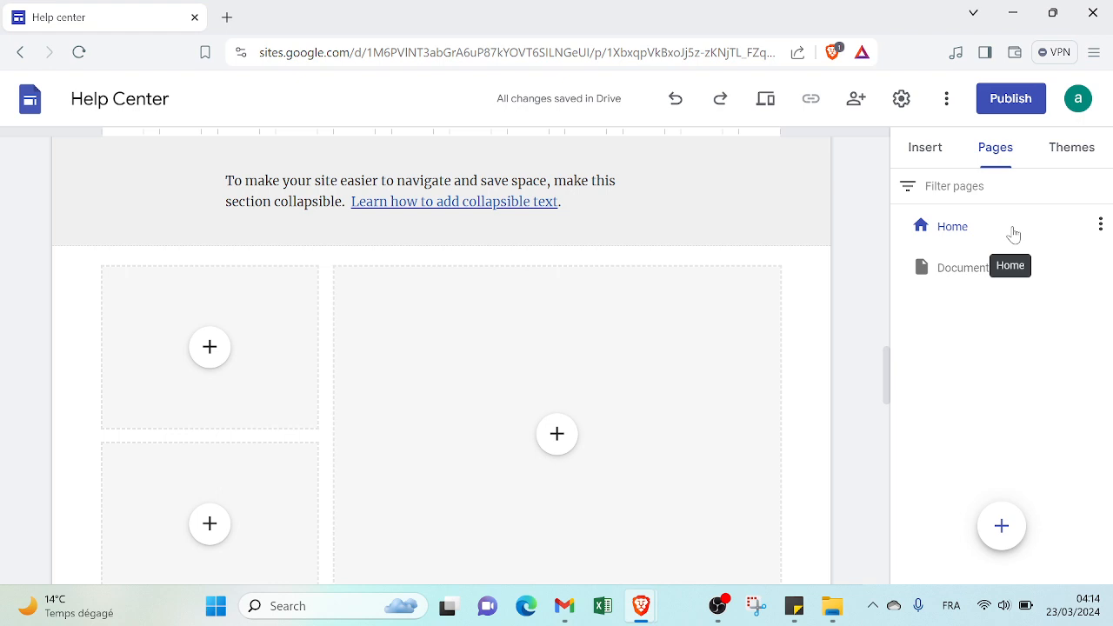
{"action": "left_click", "coordinate": [1100, 224]}
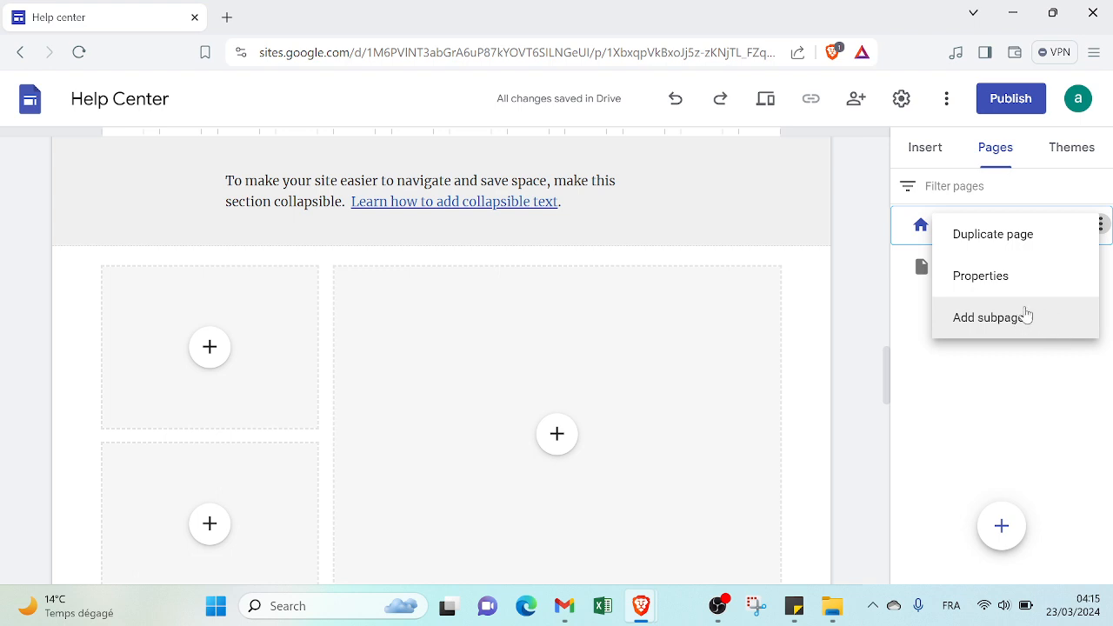
{"action": "left_click", "coordinate": [1062, 381]}
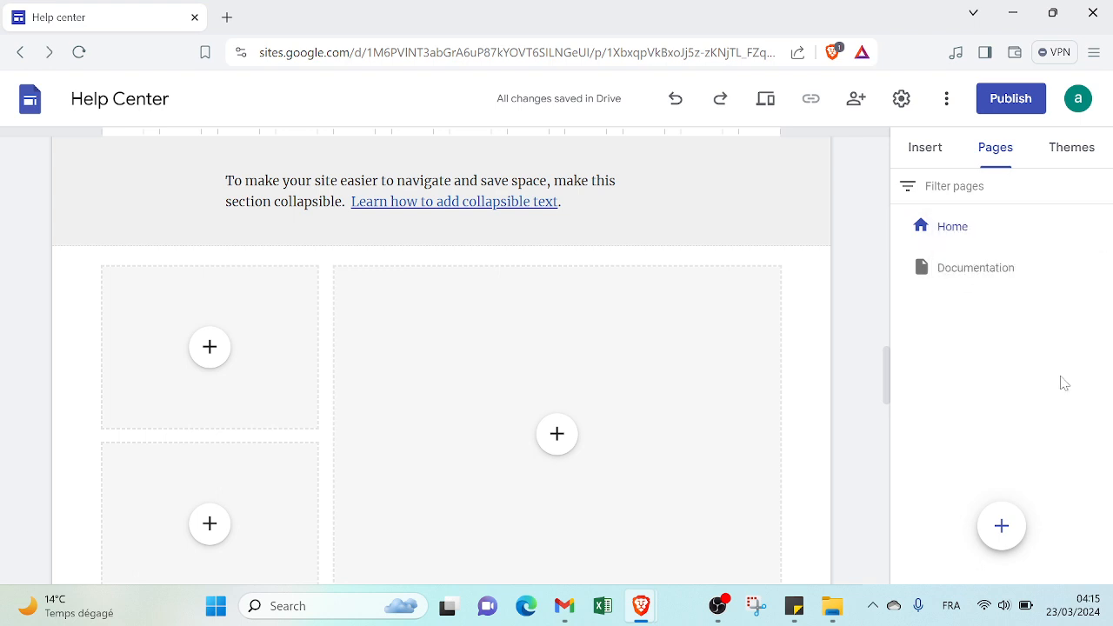
Step: Apply the Aristotle theme to the site and check the page header
{"action": "left_click", "coordinate": [1087, 165]}
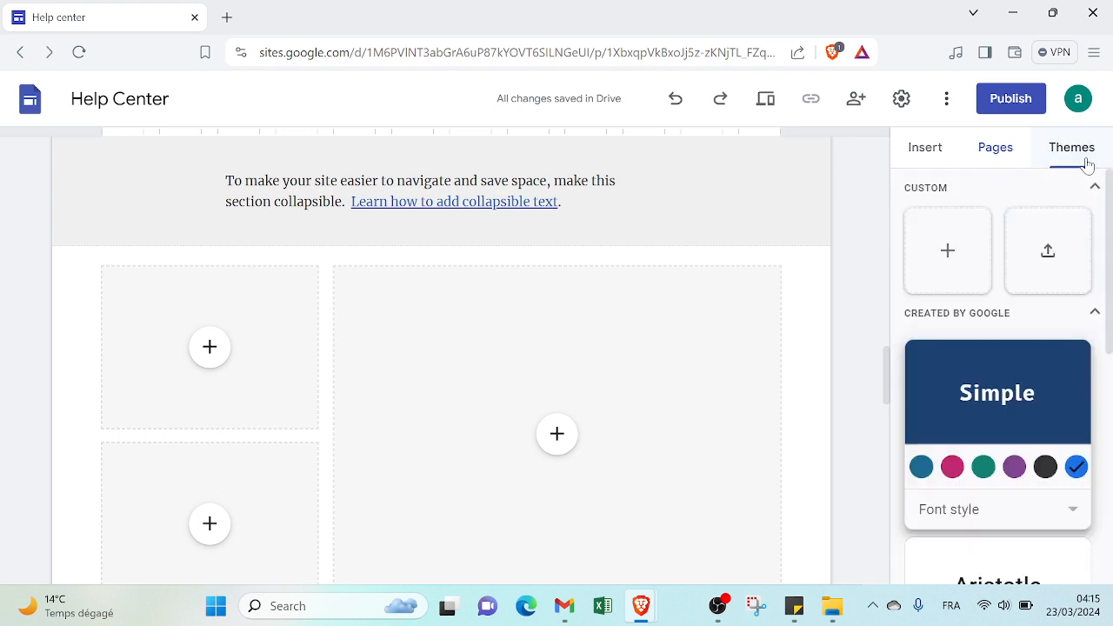
{"action": "left_click_drag", "start_coordinate": [1110, 214], "coordinate": [1109, 384]}
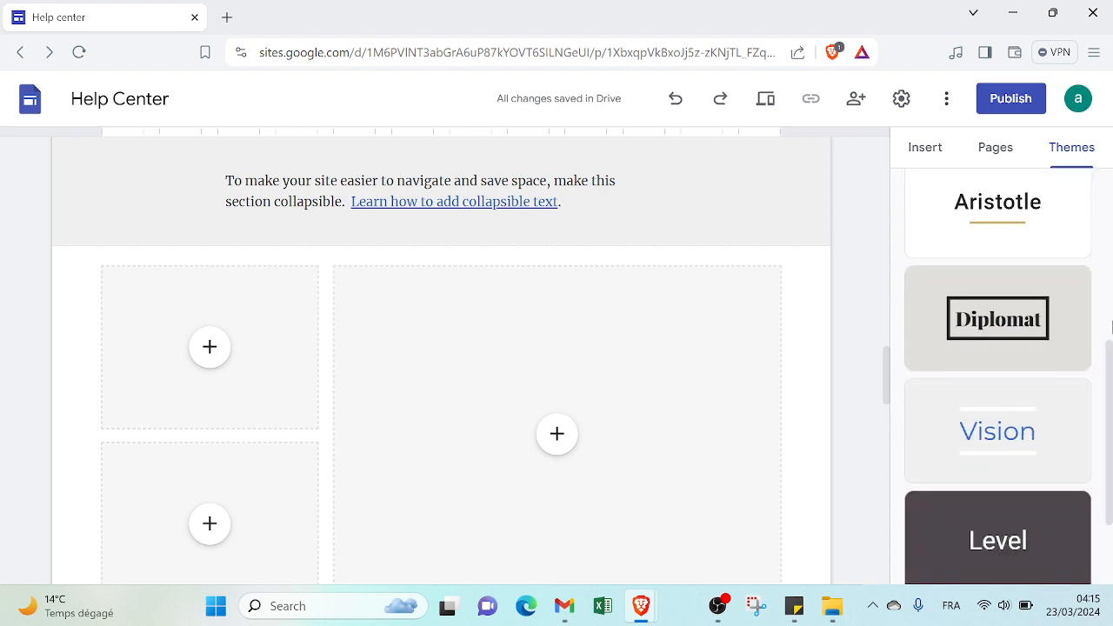
{"action": "mouse_move", "coordinate": [1109, 354]}
{"action": "left_mouse_down"}
{"action": "mouse_move", "coordinate": [1110, 414]}
{"action": "mouse_move", "coordinate": [1109, 348]}
{"action": "left_mouse_up"}
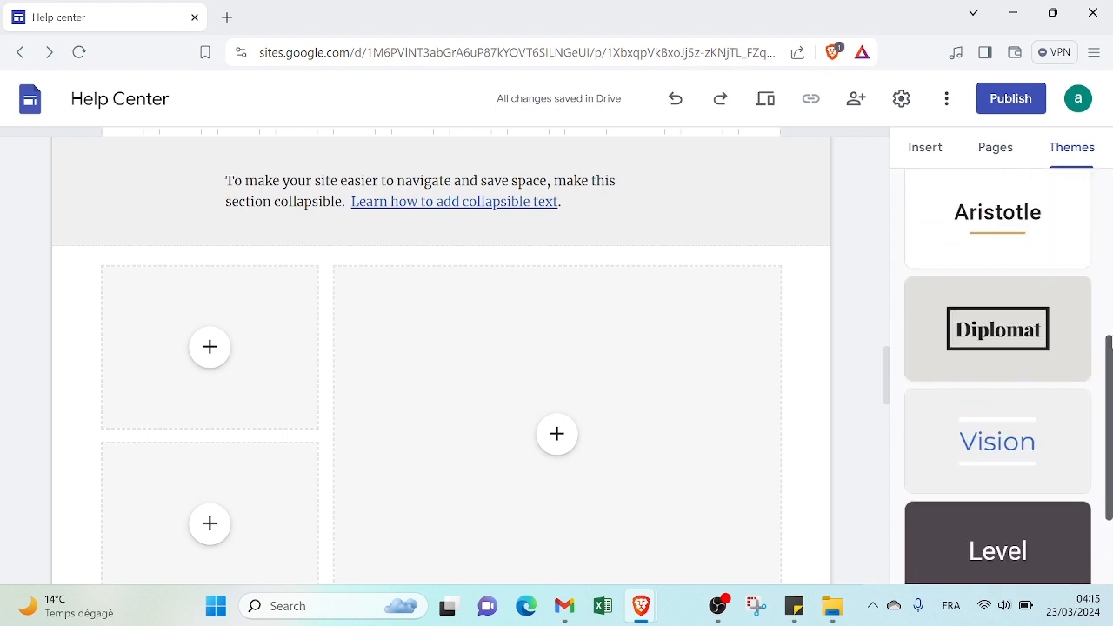
{"action": "left_click", "coordinate": [1027, 233]}
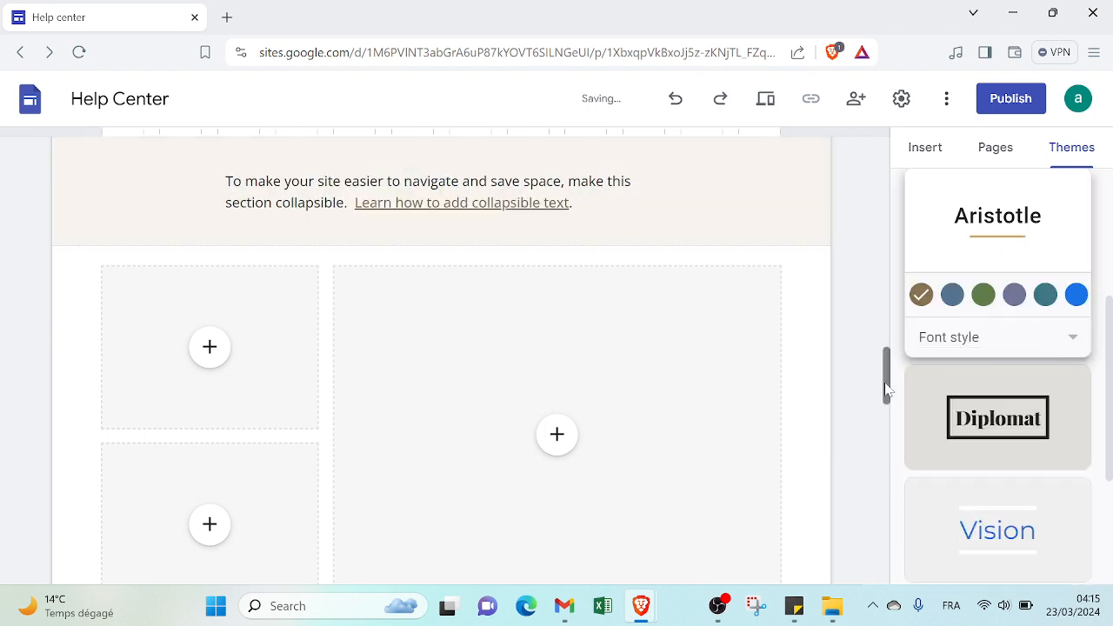
{"action": "left_click_drag", "start_coordinate": [885, 389], "coordinate": [867, 164]}
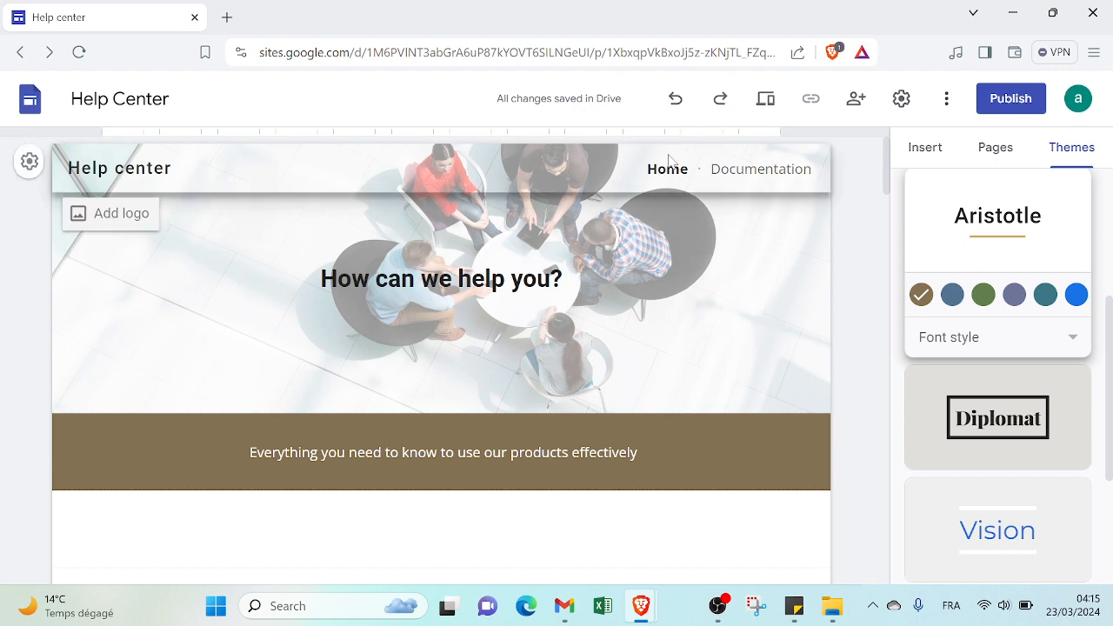
Step: Preview the site in the large-screen, tablet and phone layouts, and return to the editor
{"action": "left_click", "coordinate": [764, 104]}
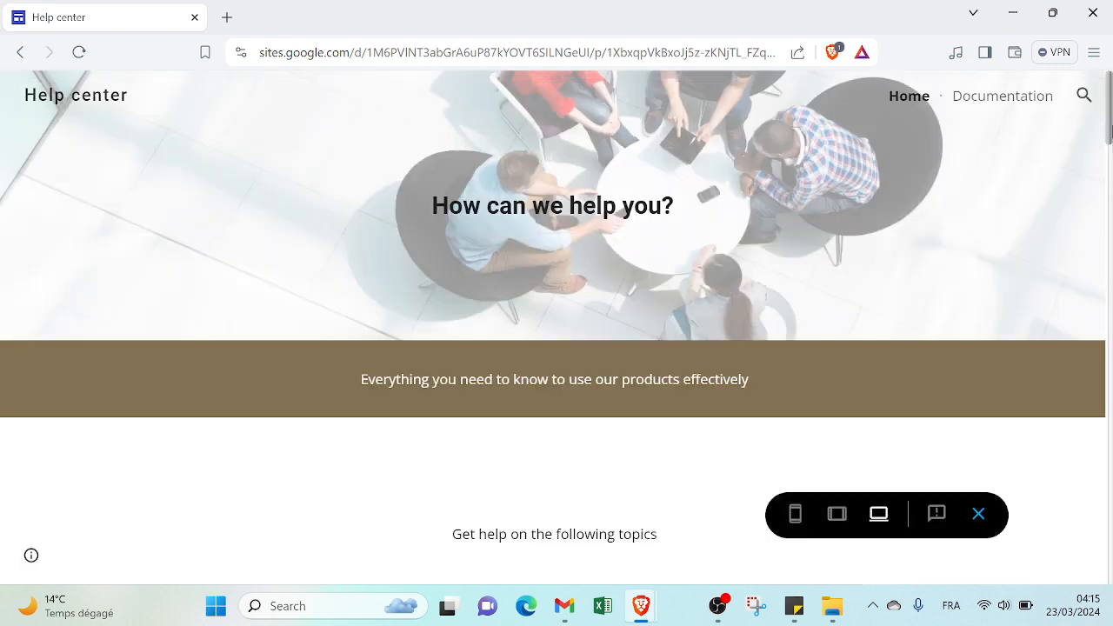
{"action": "mouse_move", "coordinate": [1111, 106]}
{"action": "left_mouse_down"}
{"action": "mouse_move", "coordinate": [1111, 121]}
{"action": "mouse_move", "coordinate": [1111, 107]}
{"action": "left_mouse_up"}
{"action": "left_click", "coordinate": [837, 514]}
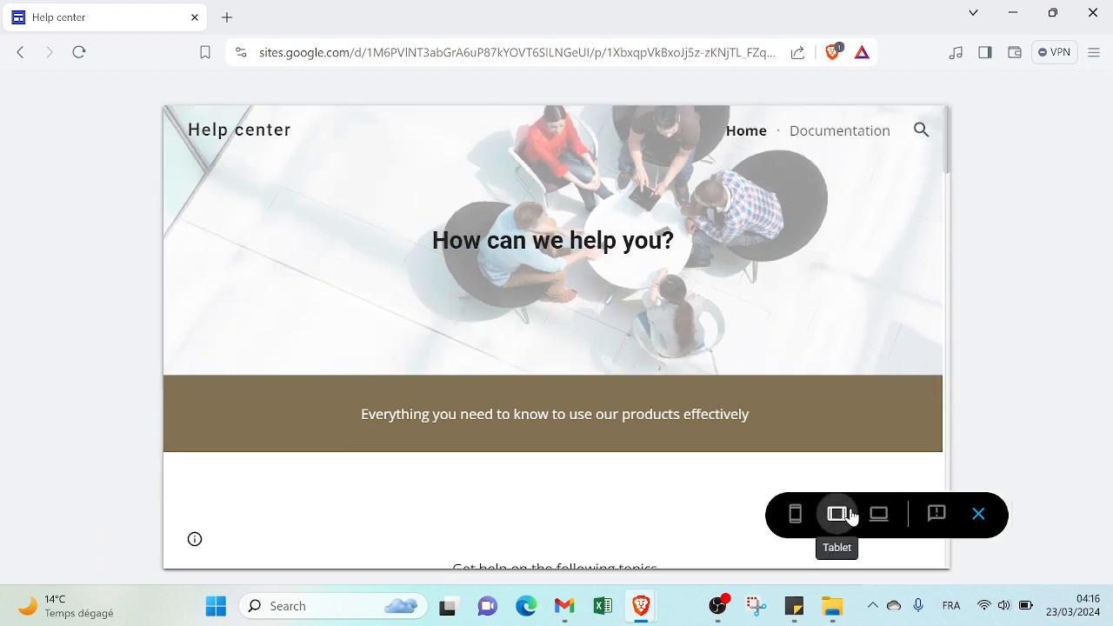
{"action": "left_click", "coordinate": [793, 515]}
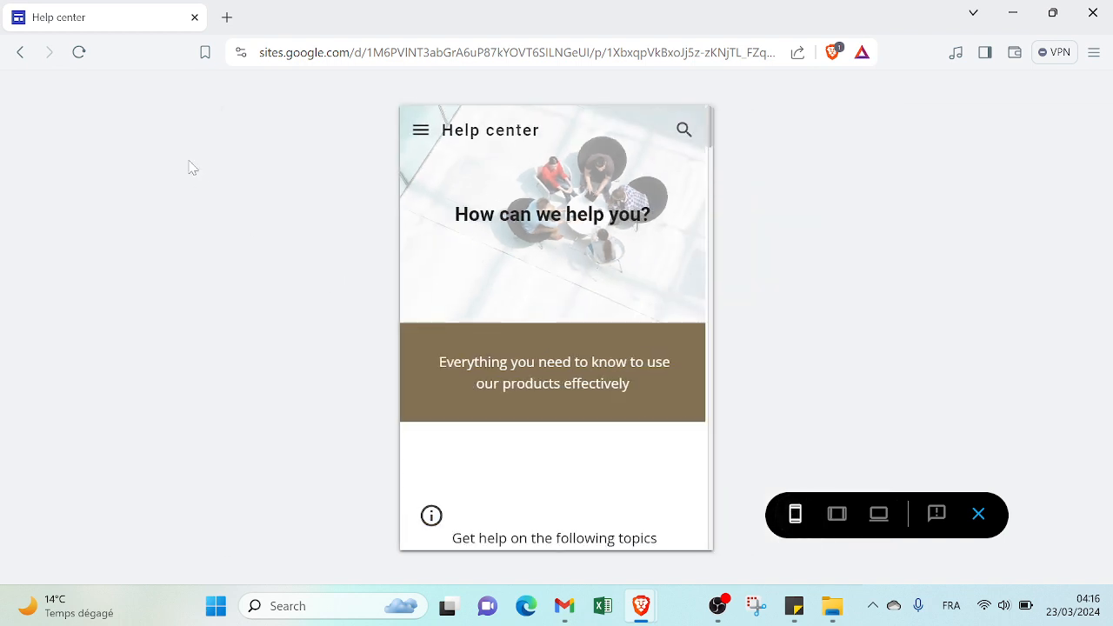
{"action": "left_click", "coordinate": [20, 59]}
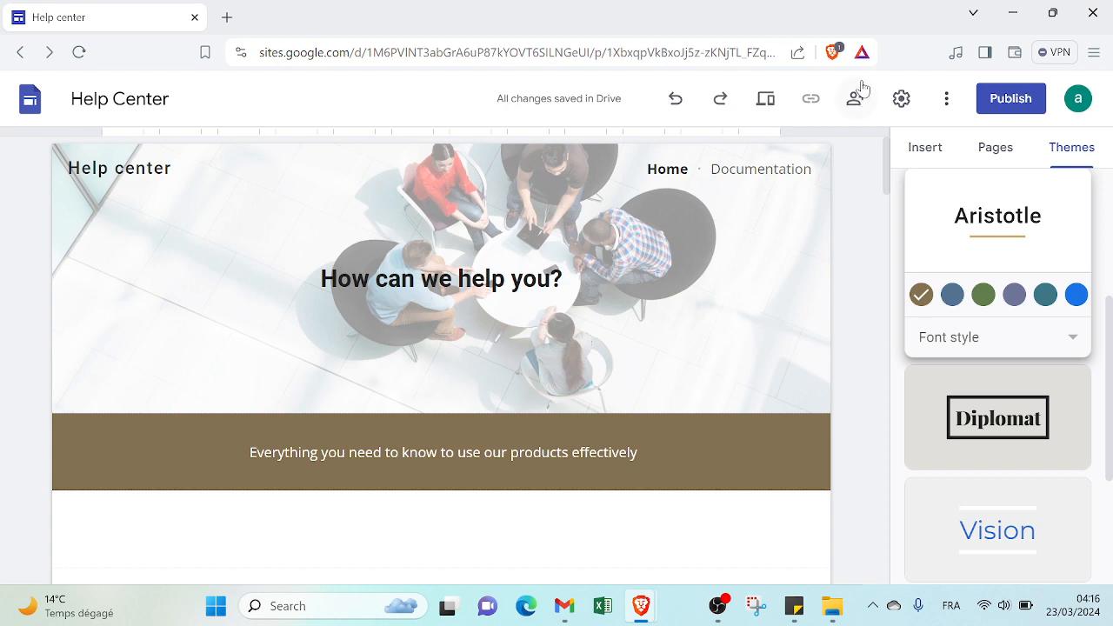
Step: Open the web publishing settings for the Help Center site
{"action": "left_click", "coordinate": [1010, 99]}
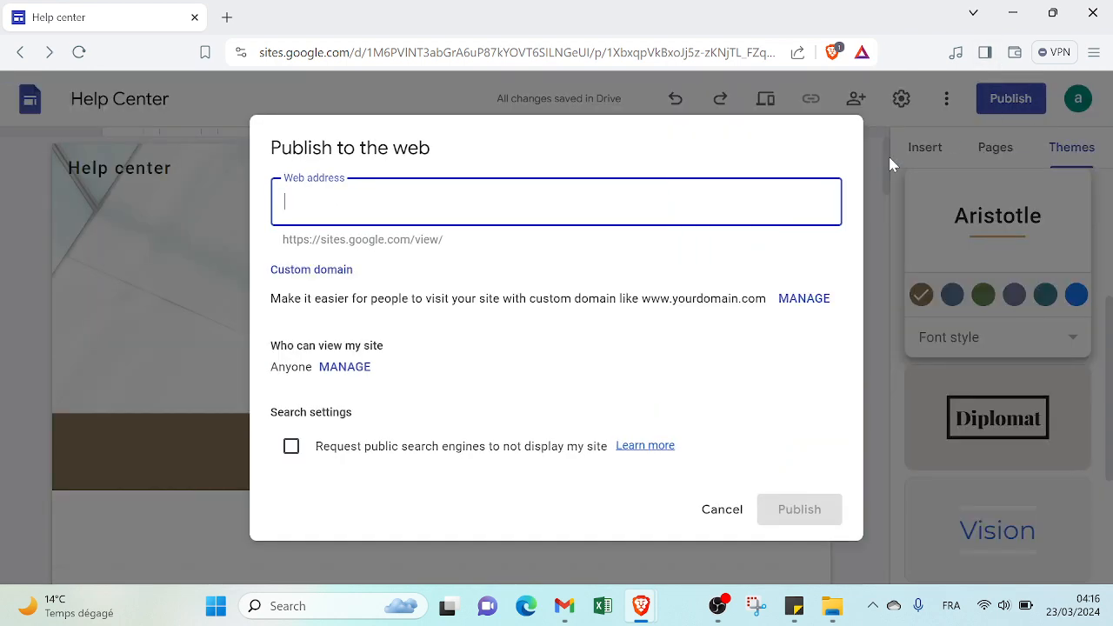